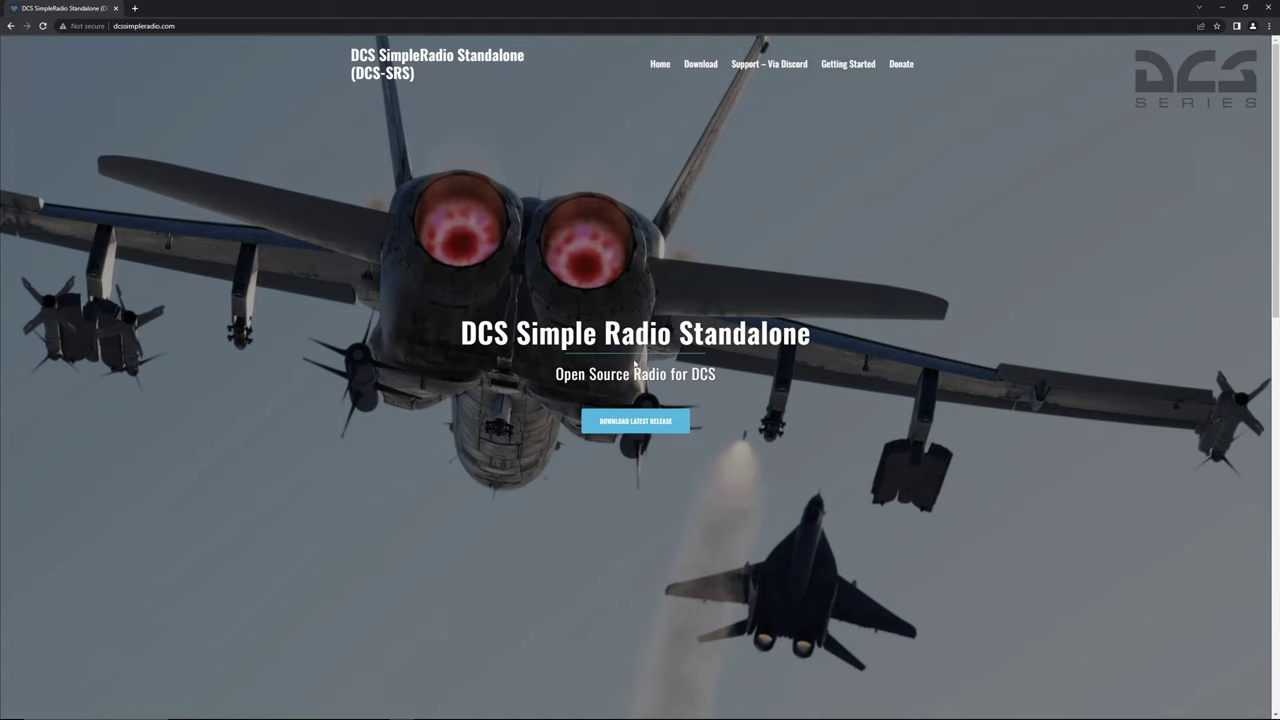
Download DCS-SimpleRadioStandalone-2.0.8.3.zip from the assets of the latest release.
{"action": "left_click", "coordinate": [634, 421]}
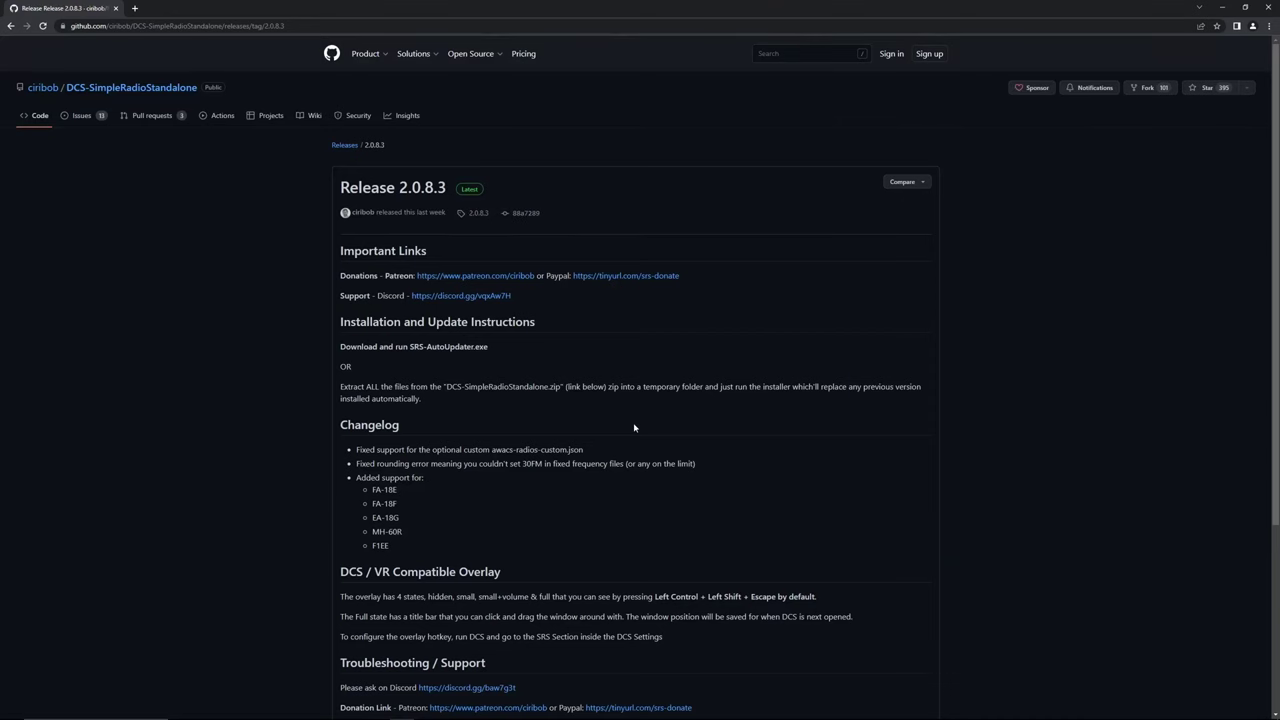
{"action": "scroll", "coordinate": [634, 428], "scroll_direction": "down", "scroll_amount": 4}
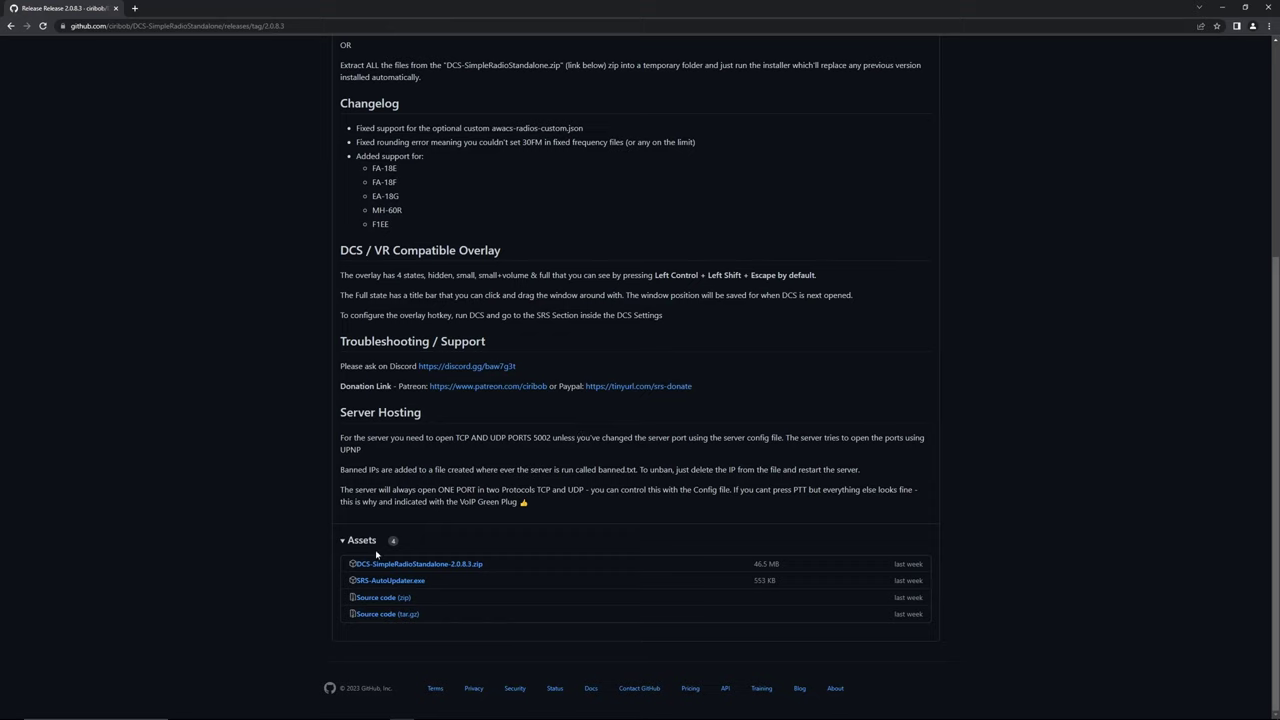
{"action": "left_click", "coordinate": [444, 565]}
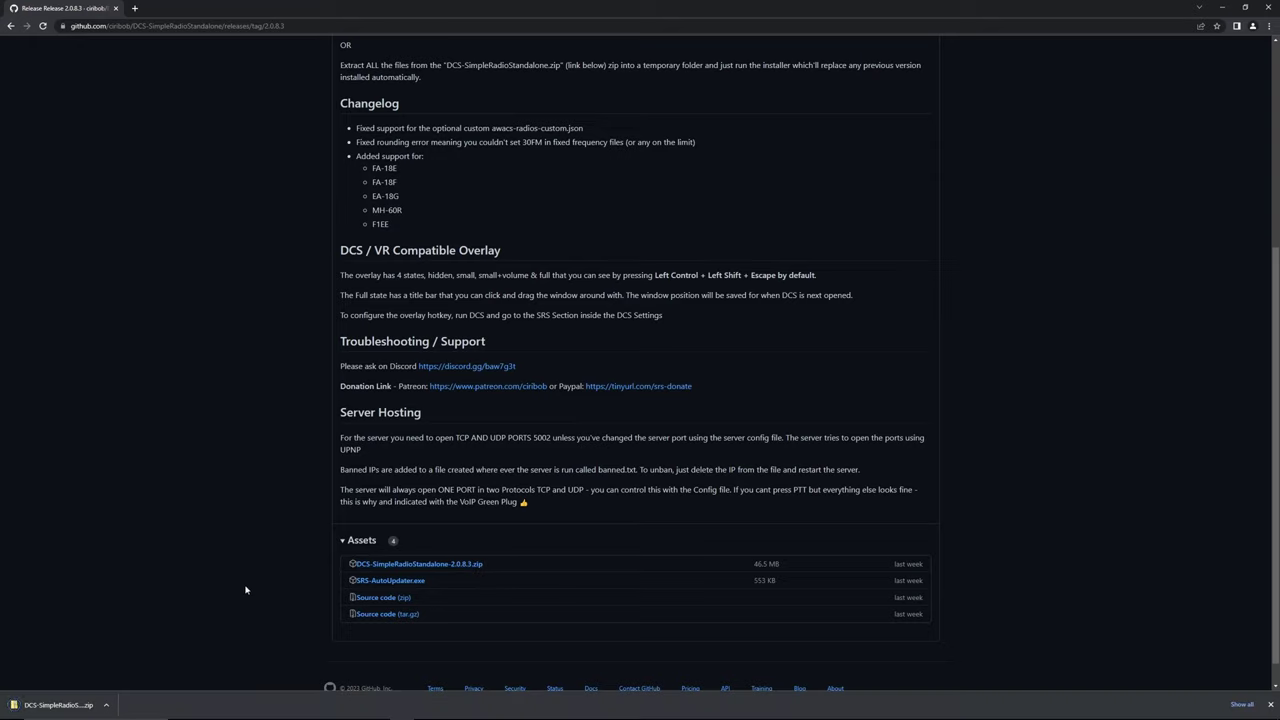
Move the downloaded SimpleRadio zip from the Downloads folder to the desktop and show the desktop.
{"action": "right_click", "coordinate": [60, 706]}
{"action": "left_click", "coordinate": [95, 679]}
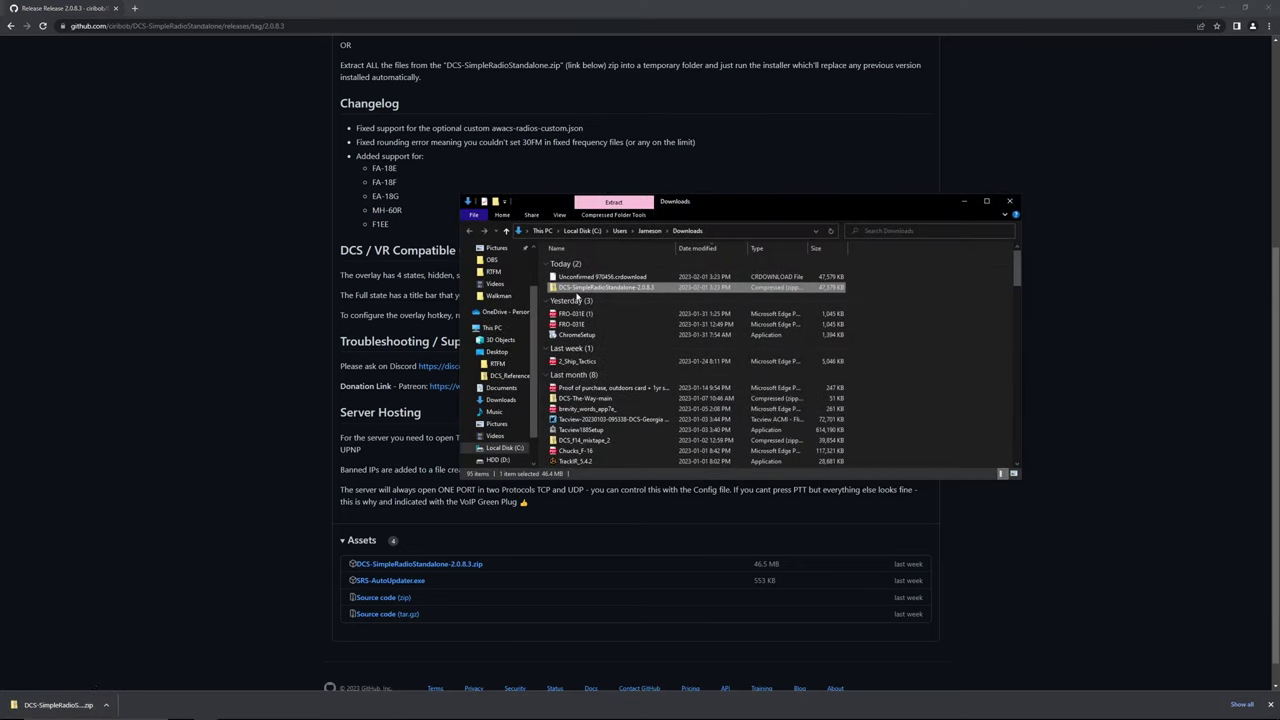
{"action": "left_click_drag", "start_coordinate": [587, 289], "coordinate": [496, 357]}
{"action": "key", "text": "super+d"}
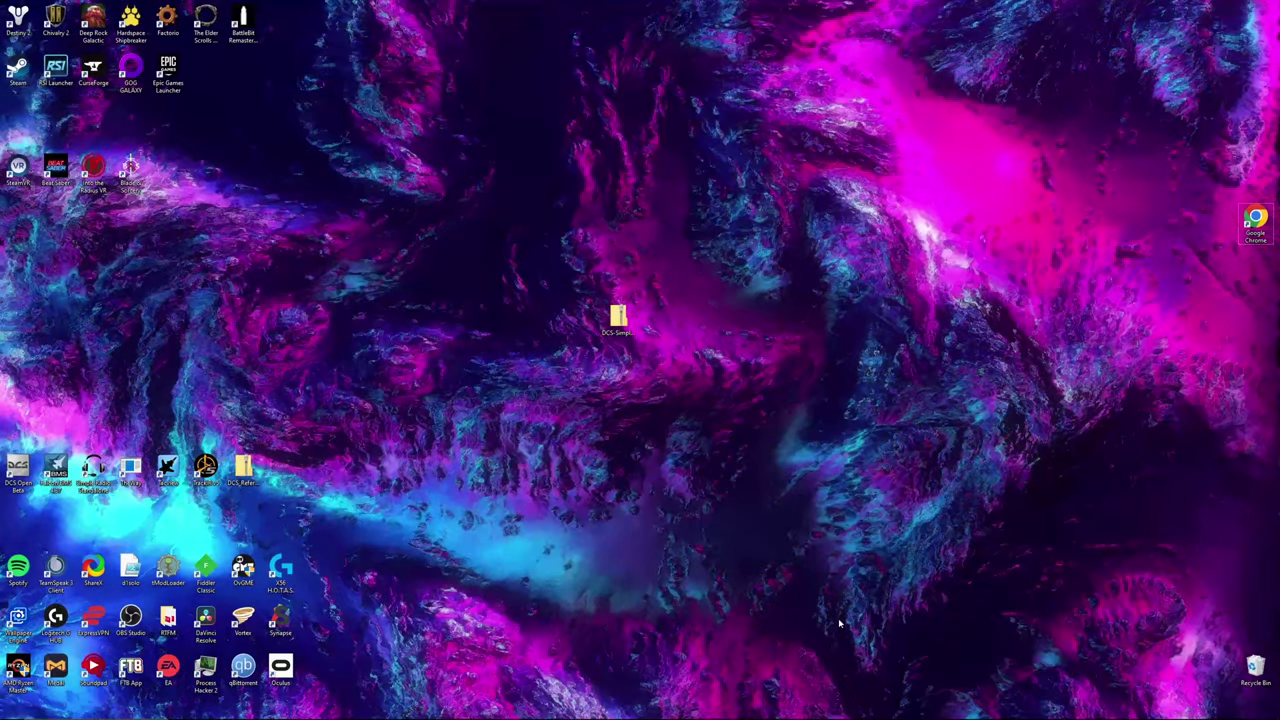
Extract the SimpleRadio zip on the desktop with 7-Zip into its own DCS-SimpleRadioStandalone-2.0.8.3 folder.
{"action": "right_click", "coordinate": [622, 330]}
{"action": "mouse_move", "coordinate": [690, 383]}
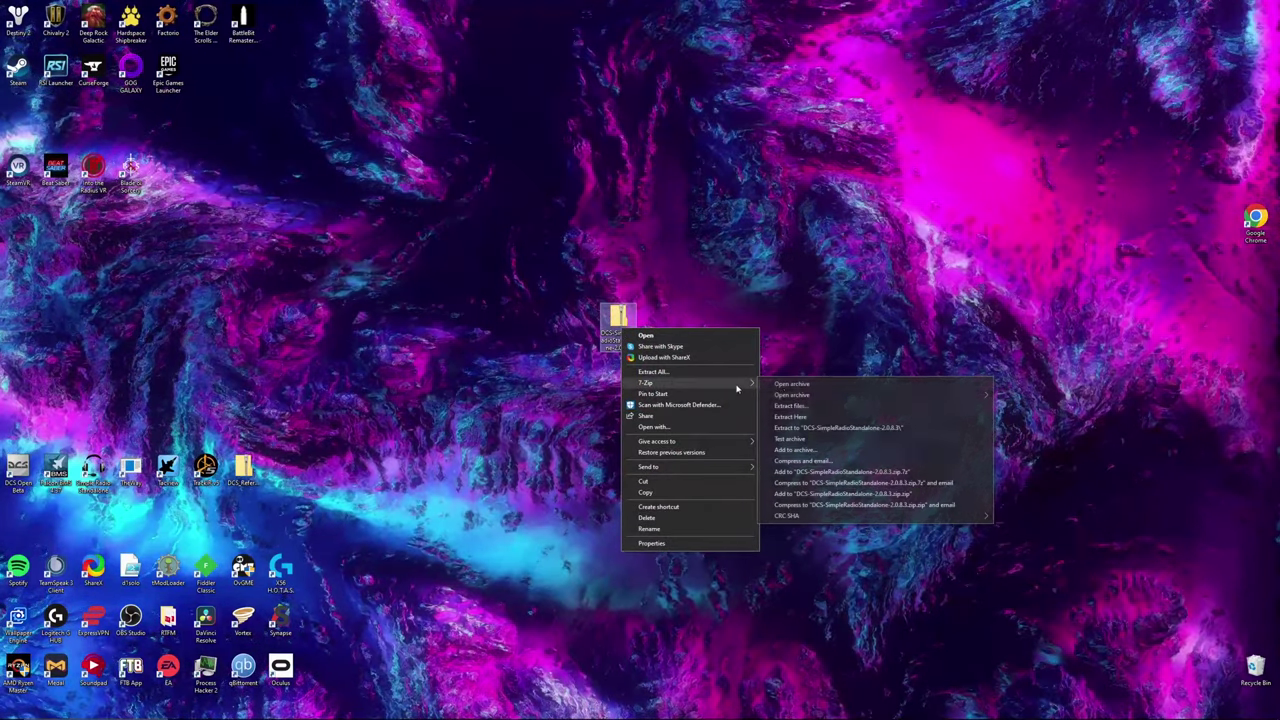
{"action": "left_click", "coordinate": [820, 428]}
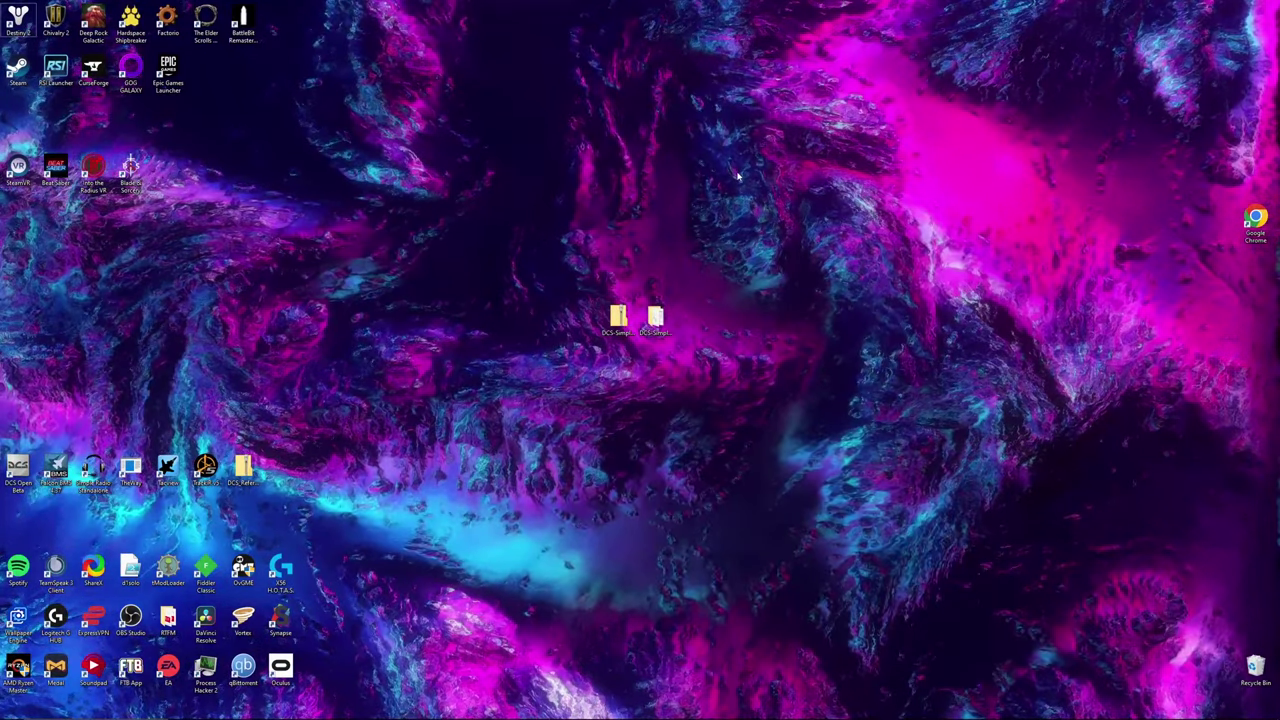
Run the Installer from the extracted folder and install DCS-SRS to C:\Program Files\DCS-SimpleRadio-Standalone.
{"action": "double_click", "coordinate": [657, 320]}
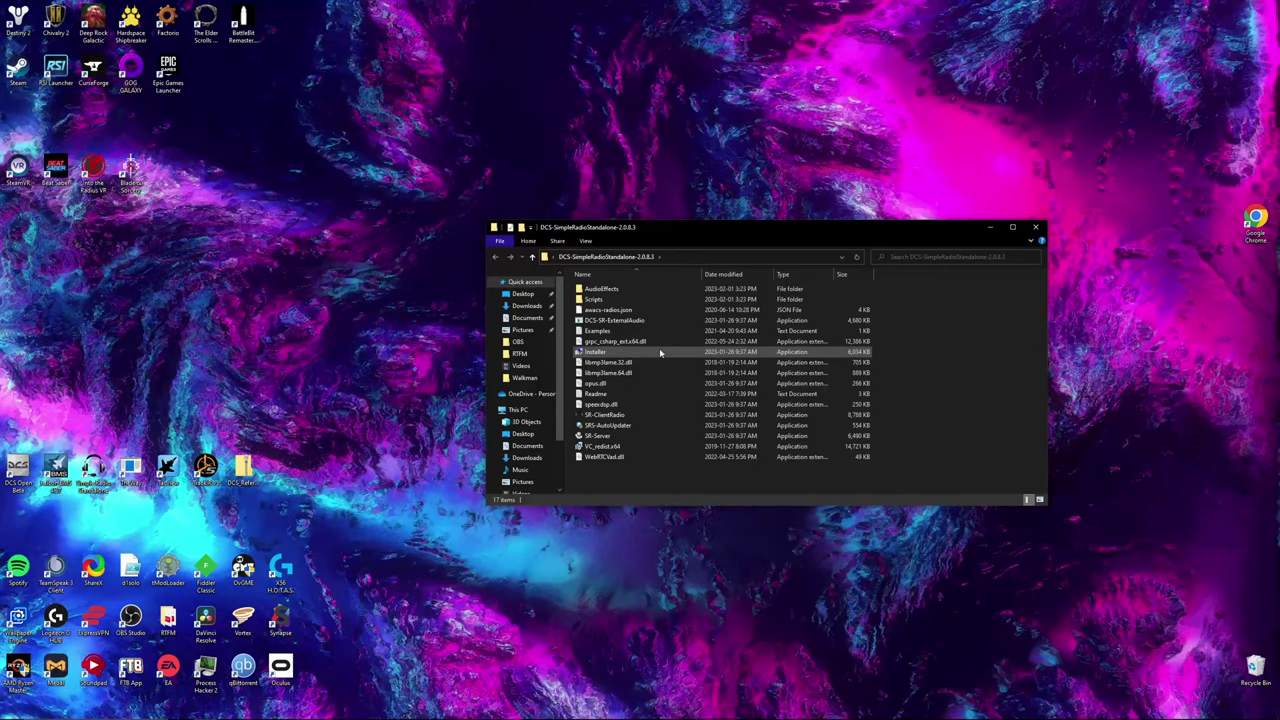
{"action": "double_click", "coordinate": [660, 352]}
{"action": "left_click_drag", "start_coordinate": [600, 219], "coordinate": [686, 250]}
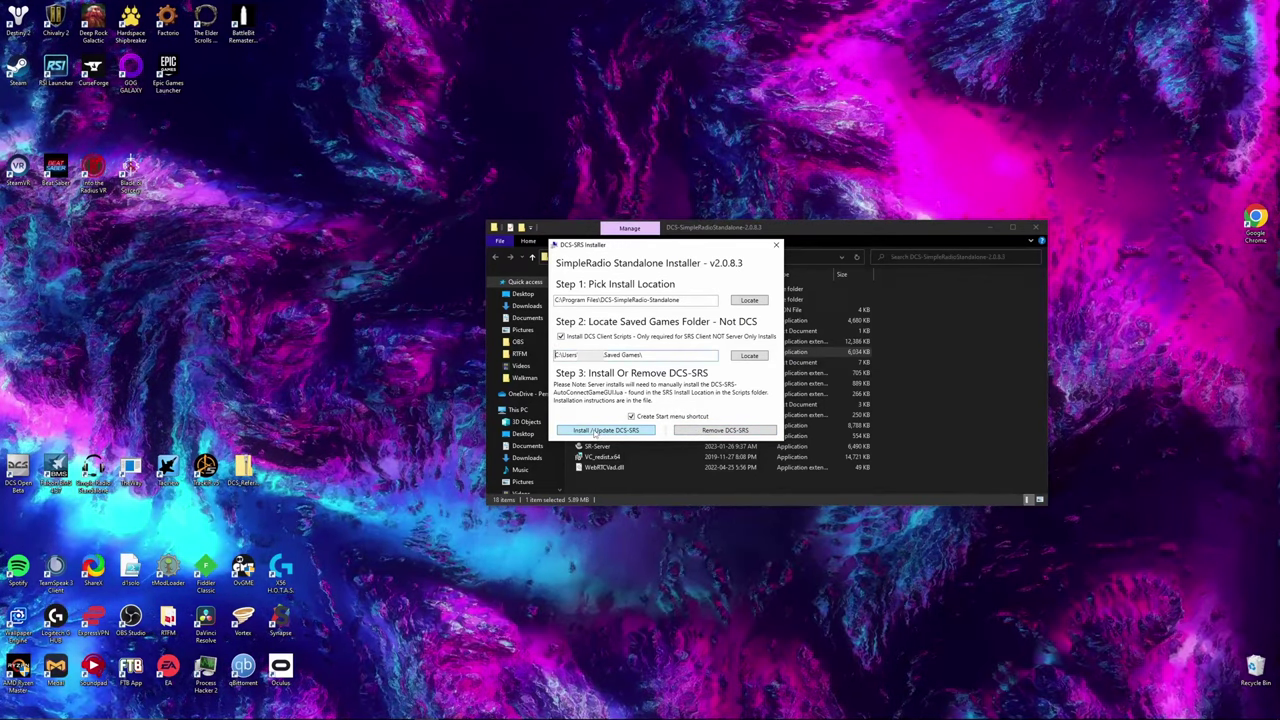
{"action": "left_click", "coordinate": [596, 431]}
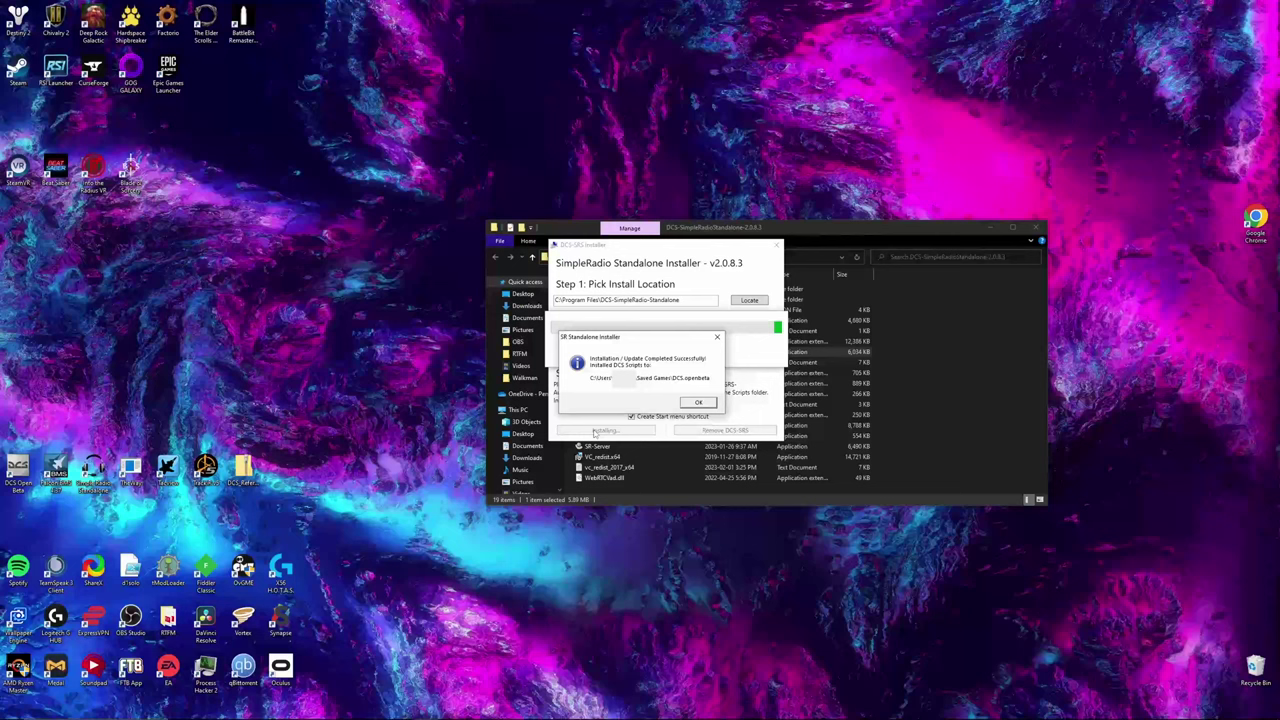
{"action": "left_click", "coordinate": [698, 402]}
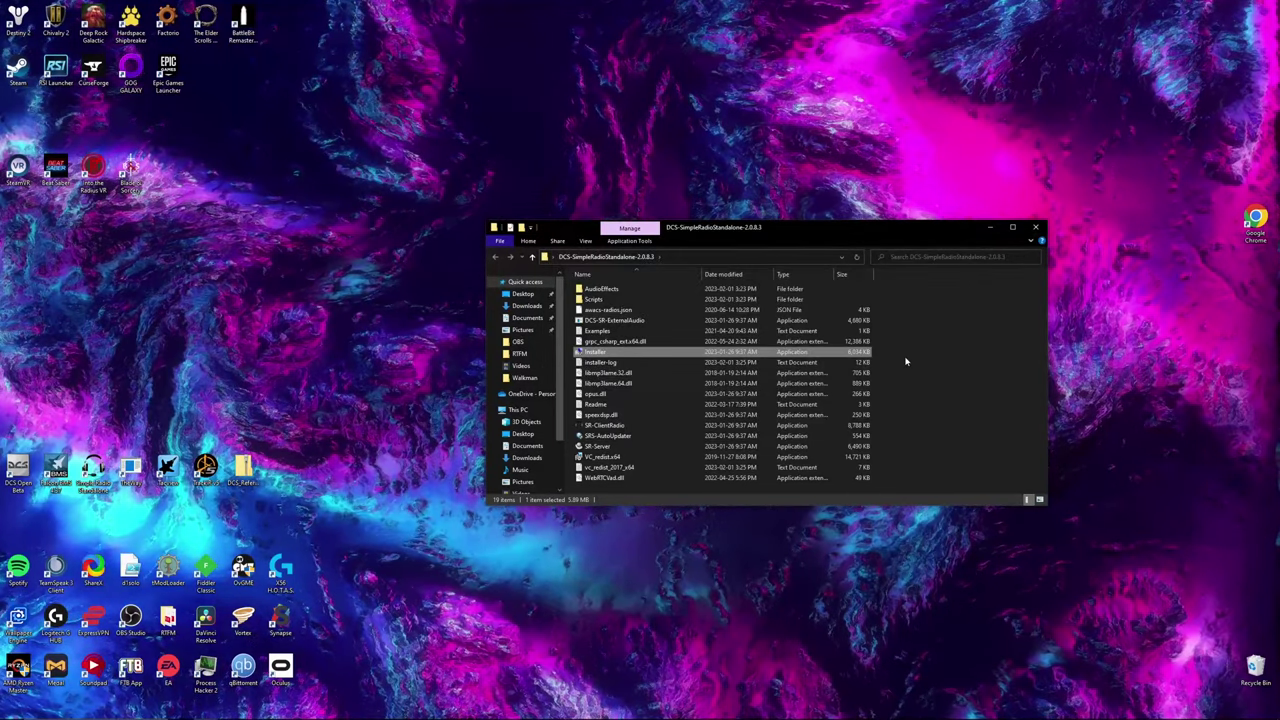
Launch SR-ClientRadio and bind Radio 1, Radio 2 and Radio 3 to the keyboard number keys 1, 2 and 3.
{"action": "left_click", "coordinate": [633, 426]}
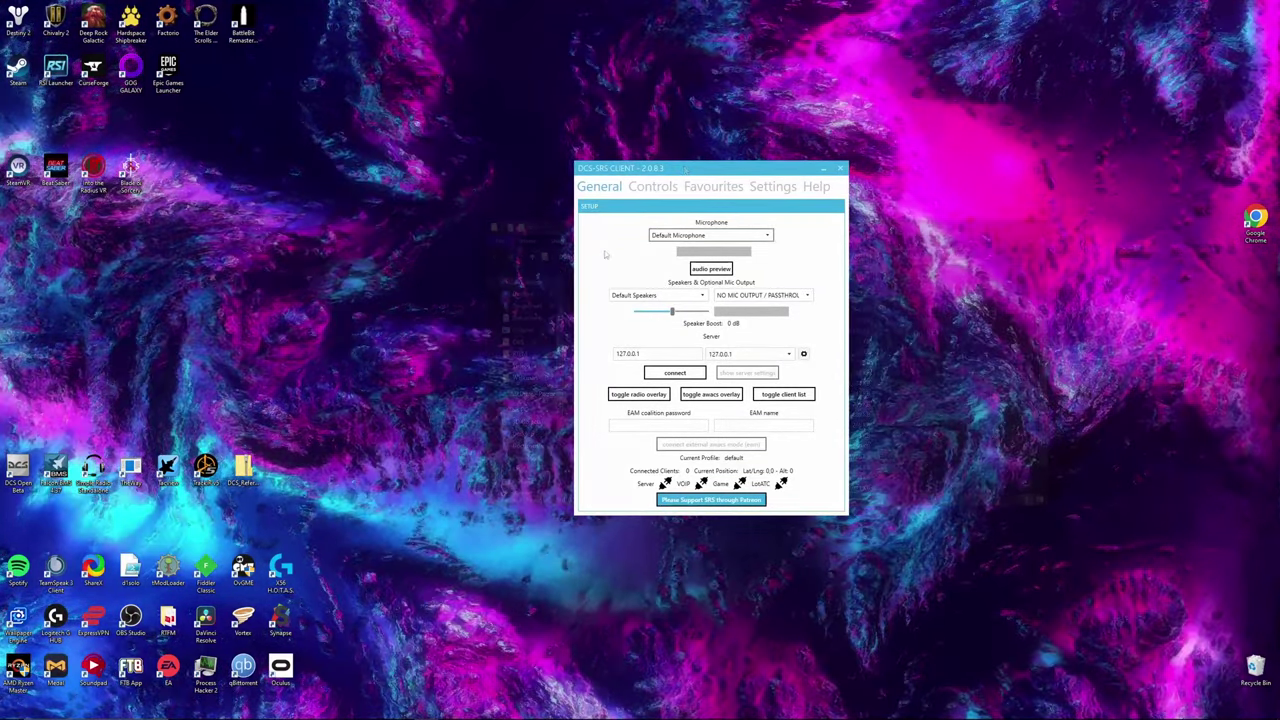
{"action": "left_click", "coordinate": [636, 195]}
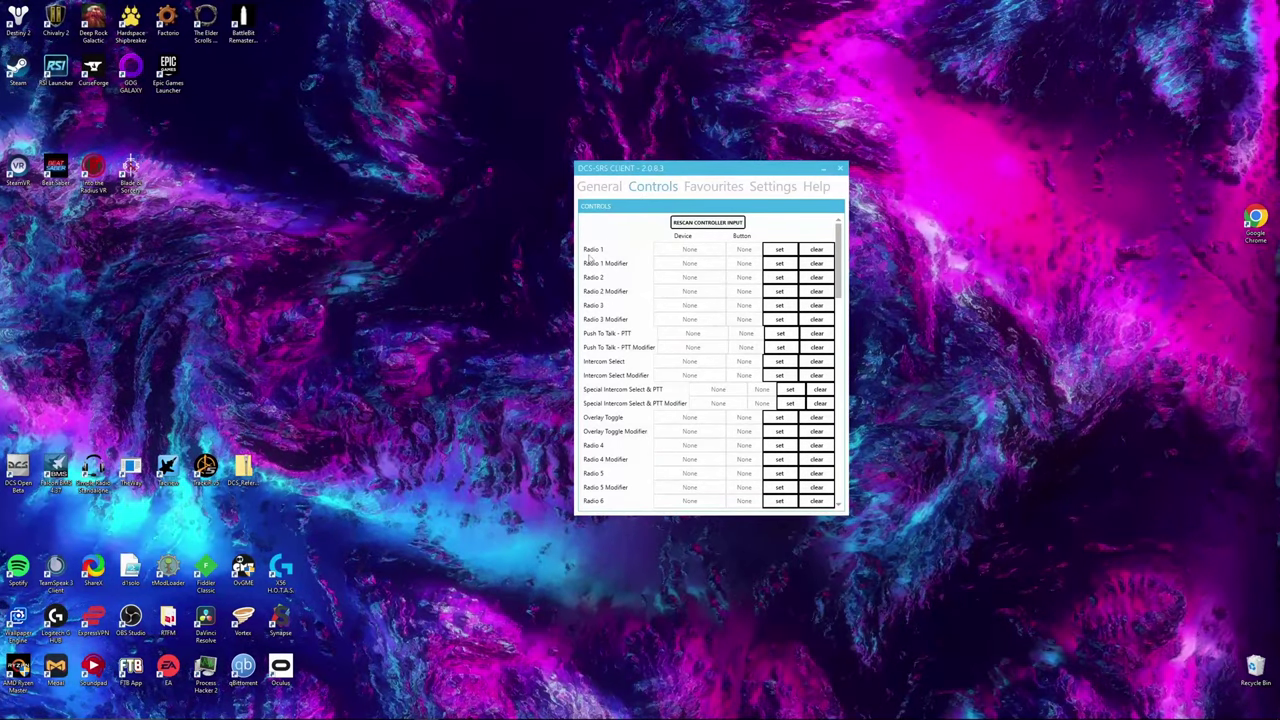
{"action": "left_click", "coordinate": [778, 253]}
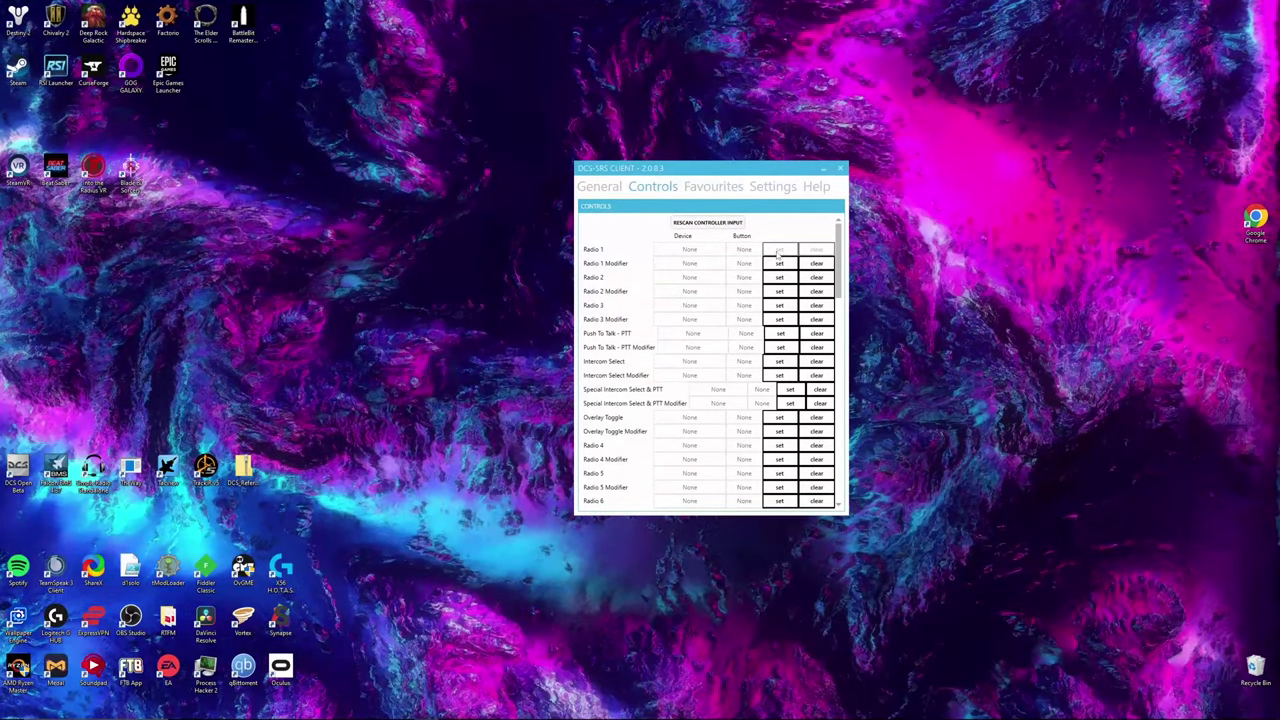
{"action": "key", "text": "1"}
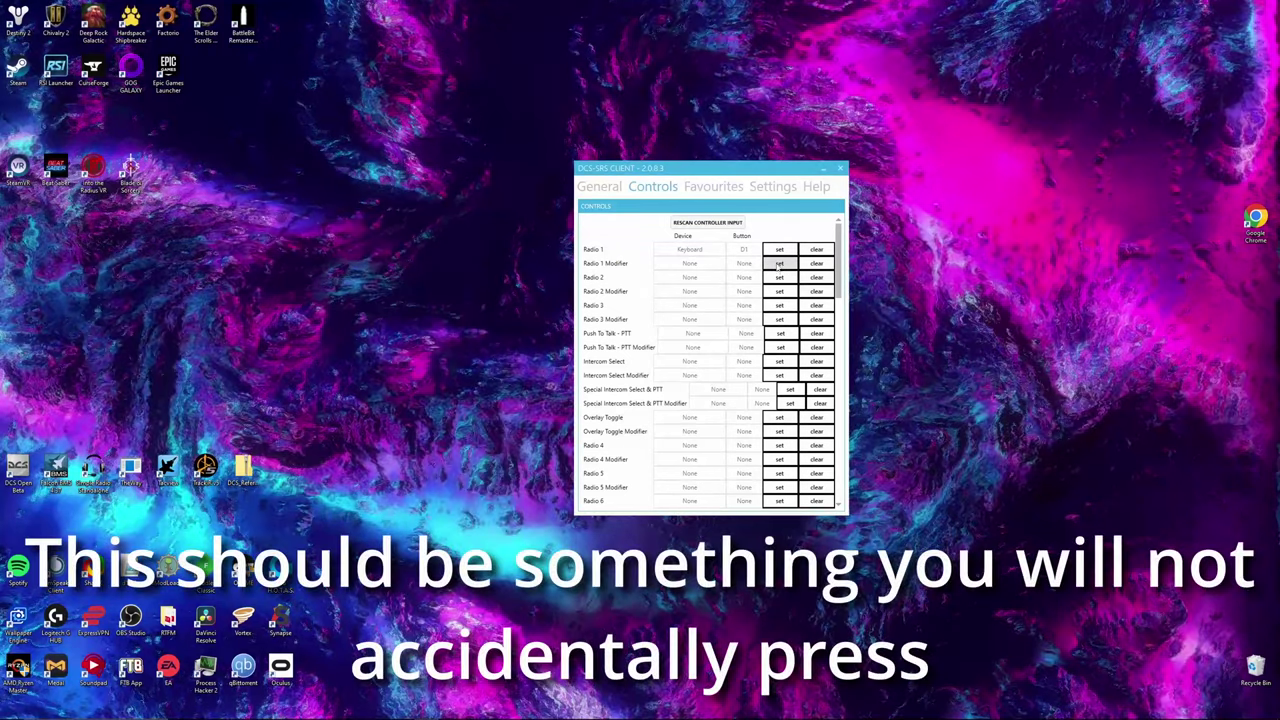
{"action": "left_click", "coordinate": [779, 277]}
{"action": "key", "text": "2"}
{"action": "left_click", "coordinate": [779, 305]}
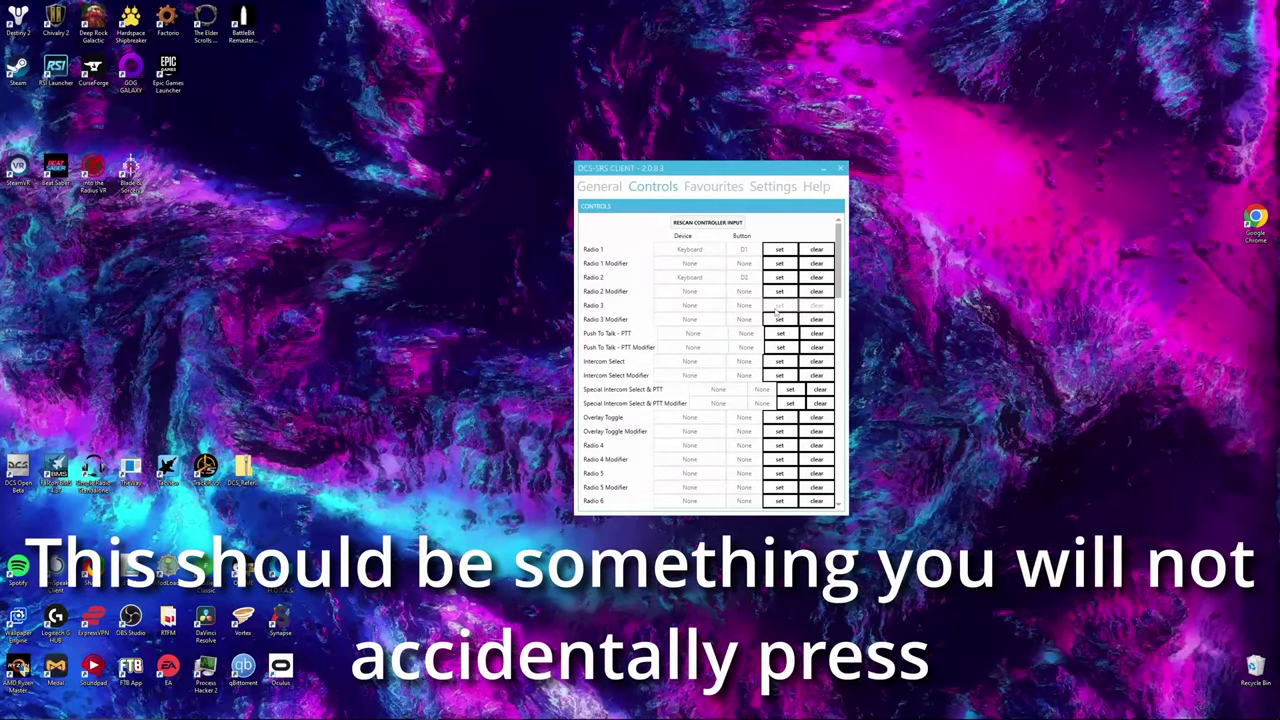
{"action": "key", "text": "3"}
Bind Radios 4, 5 and 6 to number keys 4, 5 and 6, and Special Intercom Select & PTT to the grave key.
{"action": "left_click", "coordinate": [779, 445]}
{"action": "key", "text": "4"}
{"action": "left_click", "coordinate": [779, 473]}
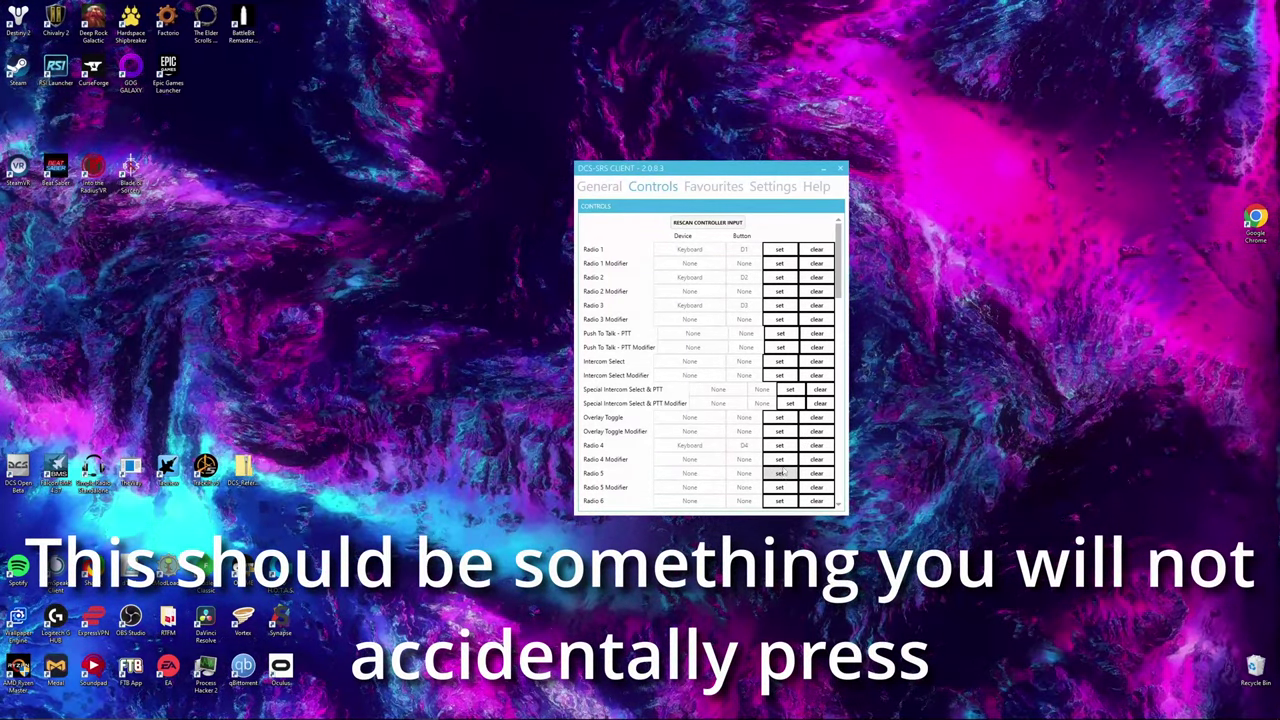
{"action": "key", "text": "5"}
{"action": "left_click", "coordinate": [779, 501]}
{"action": "key", "text": "6"}
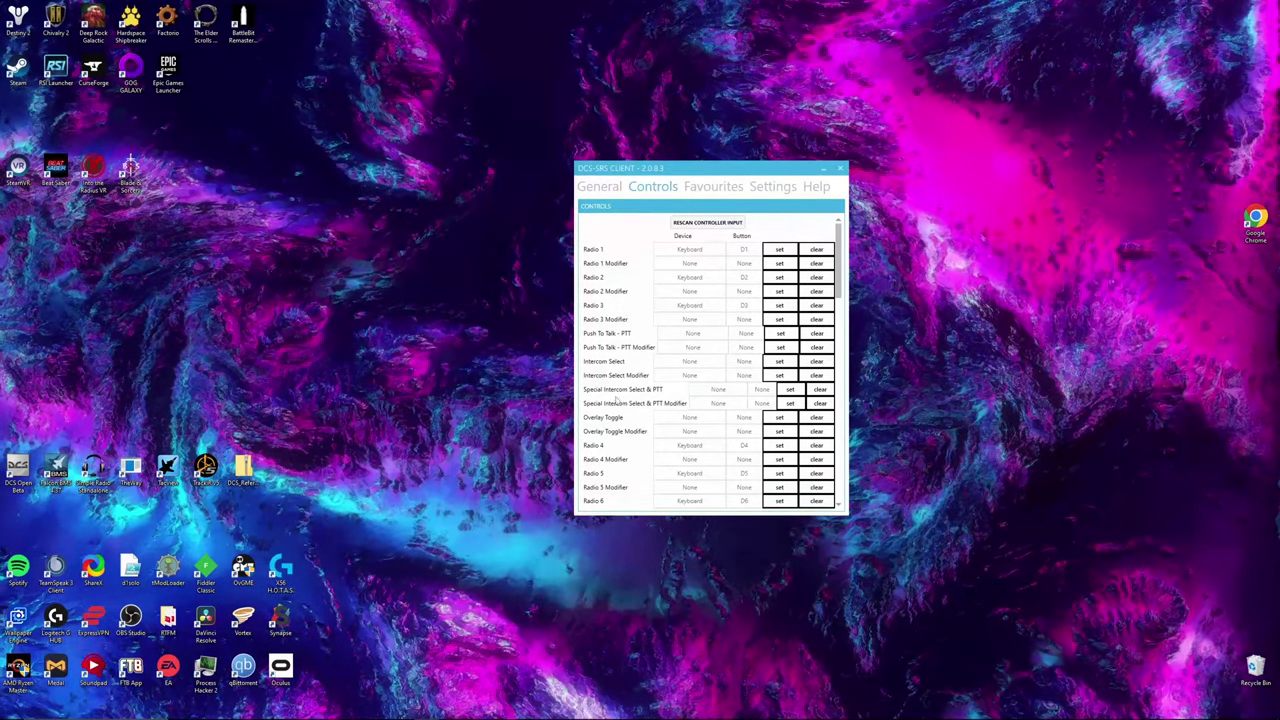
{"action": "left_click", "coordinate": [790, 389]}
{"action": "key", "text": "grave"}
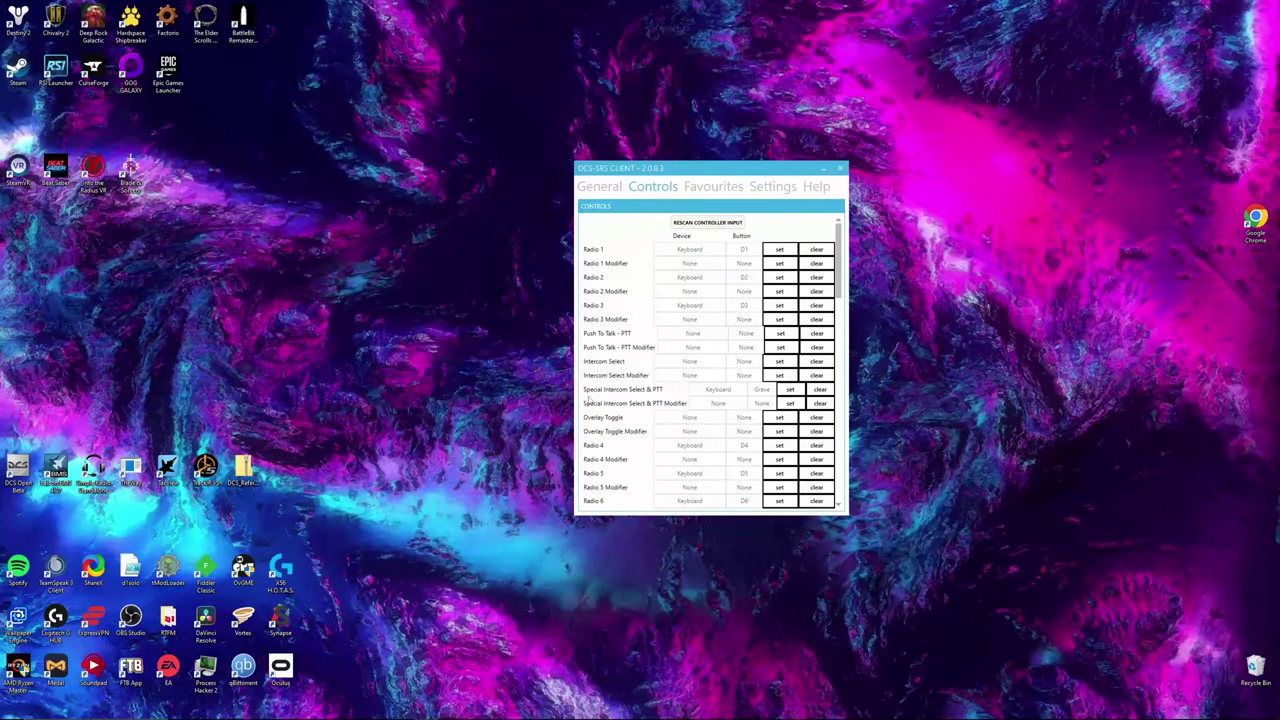
Turn on "Radio Switch works as Push To Talk (PTT)" in the profile's cockpit integration settings.
{"action": "left_click", "coordinate": [774, 190]}
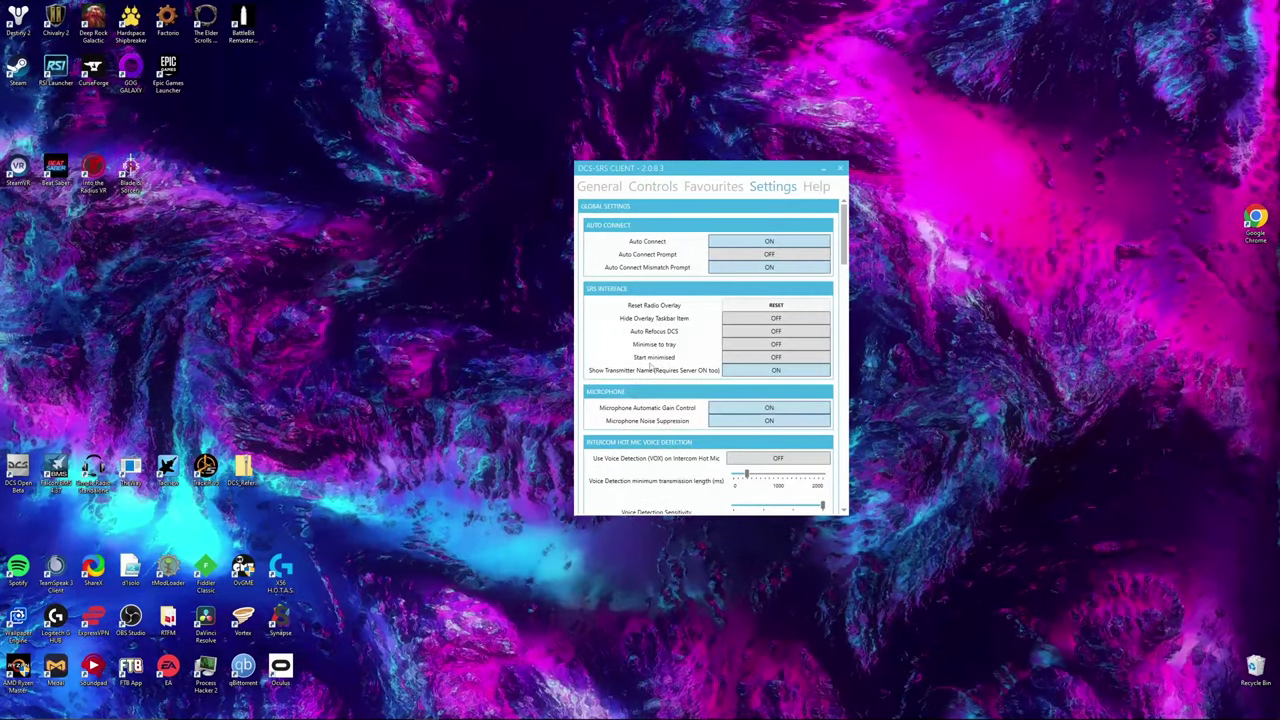
{"action": "scroll", "coordinate": [624, 408], "scroll_direction": "down", "scroll_amount": 7}
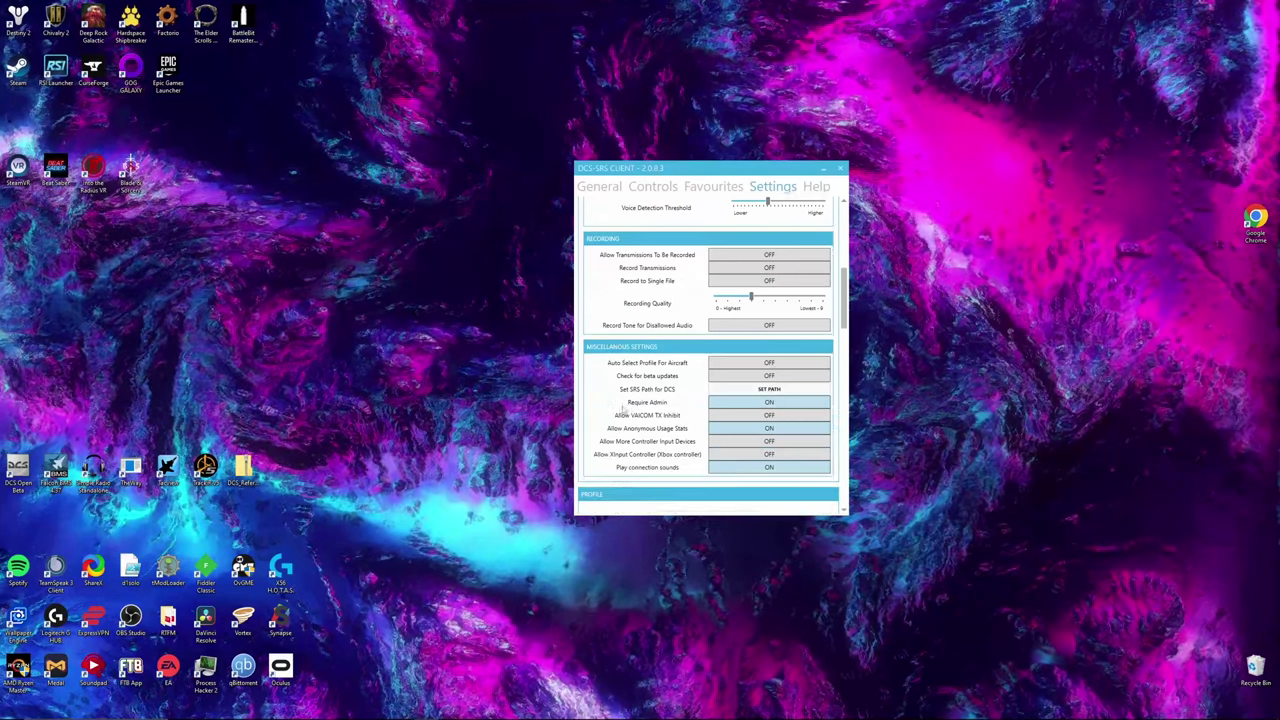
{"action": "scroll", "coordinate": [623, 411], "scroll_direction": "down", "scroll_amount": 8}
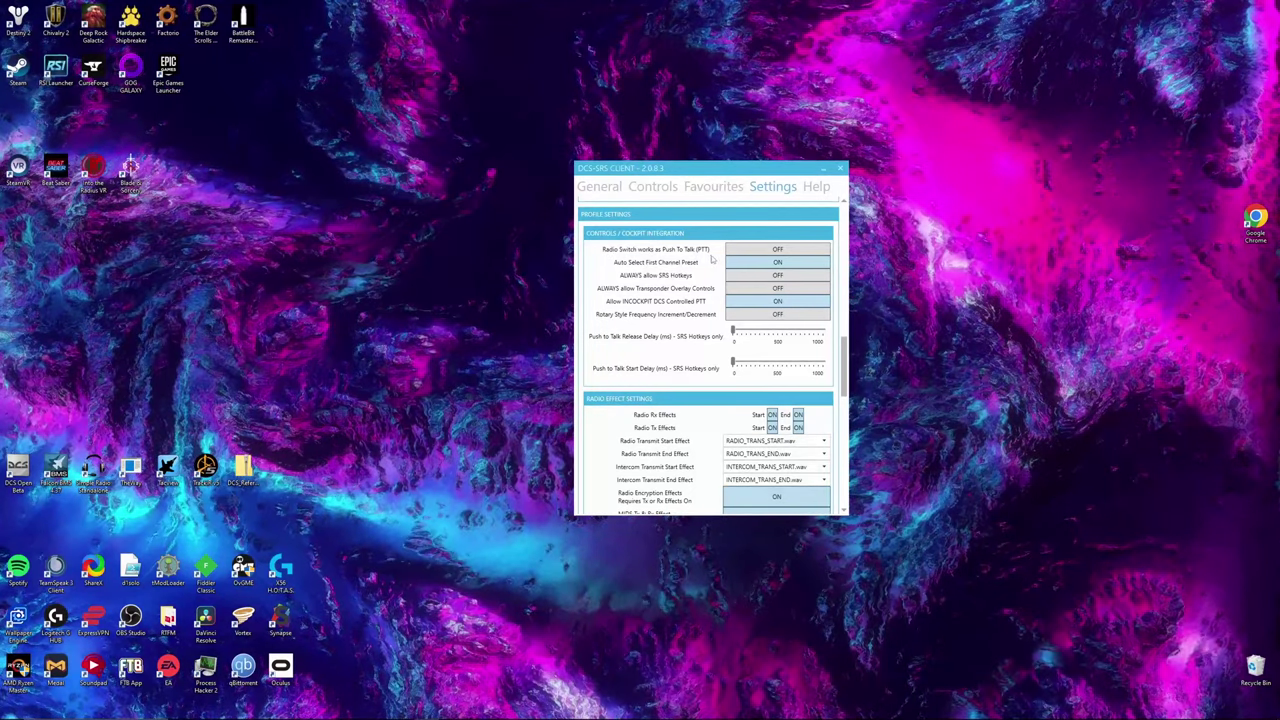
{"action": "left_click", "coordinate": [746, 252]}
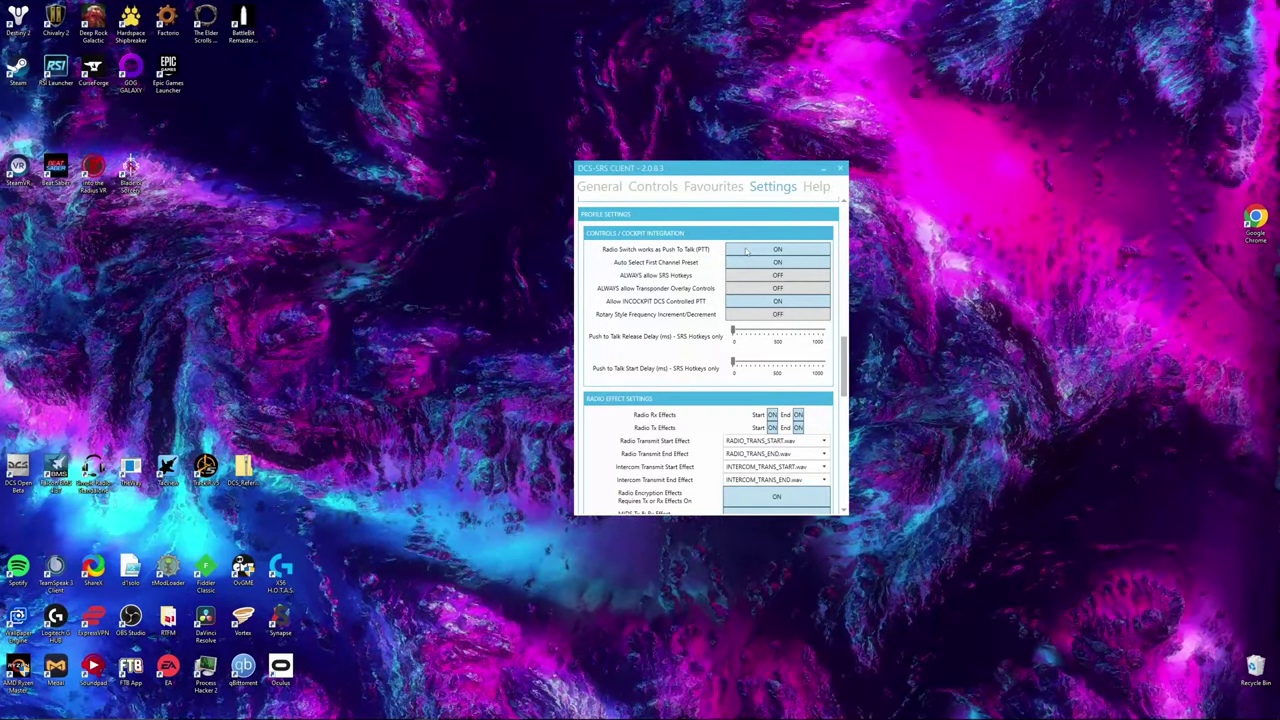
Select Microphone (Realtek(R) Audio) and Speakers (Realtek(R) Audio) as audio devices, with a 3 dB speaker boost.
{"action": "left_click", "coordinate": [599, 187]}
{"action": "left_click", "coordinate": [690, 236]}
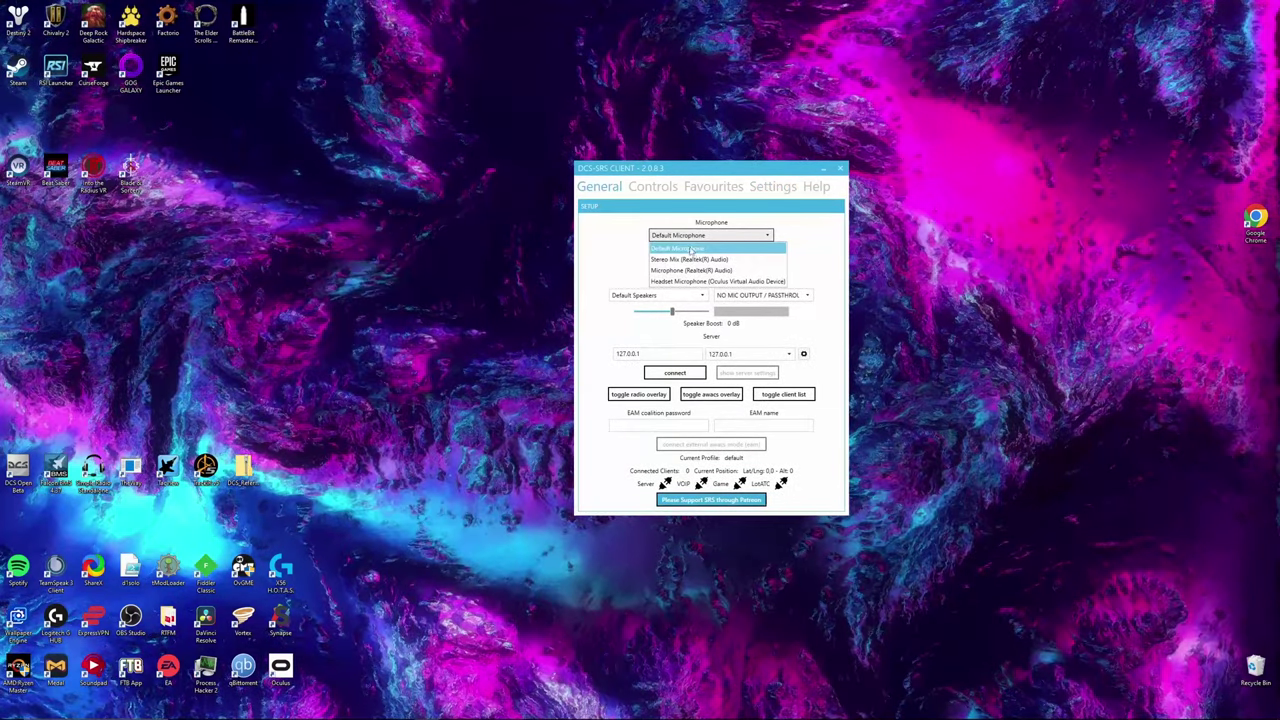
{"action": "left_click", "coordinate": [690, 270]}
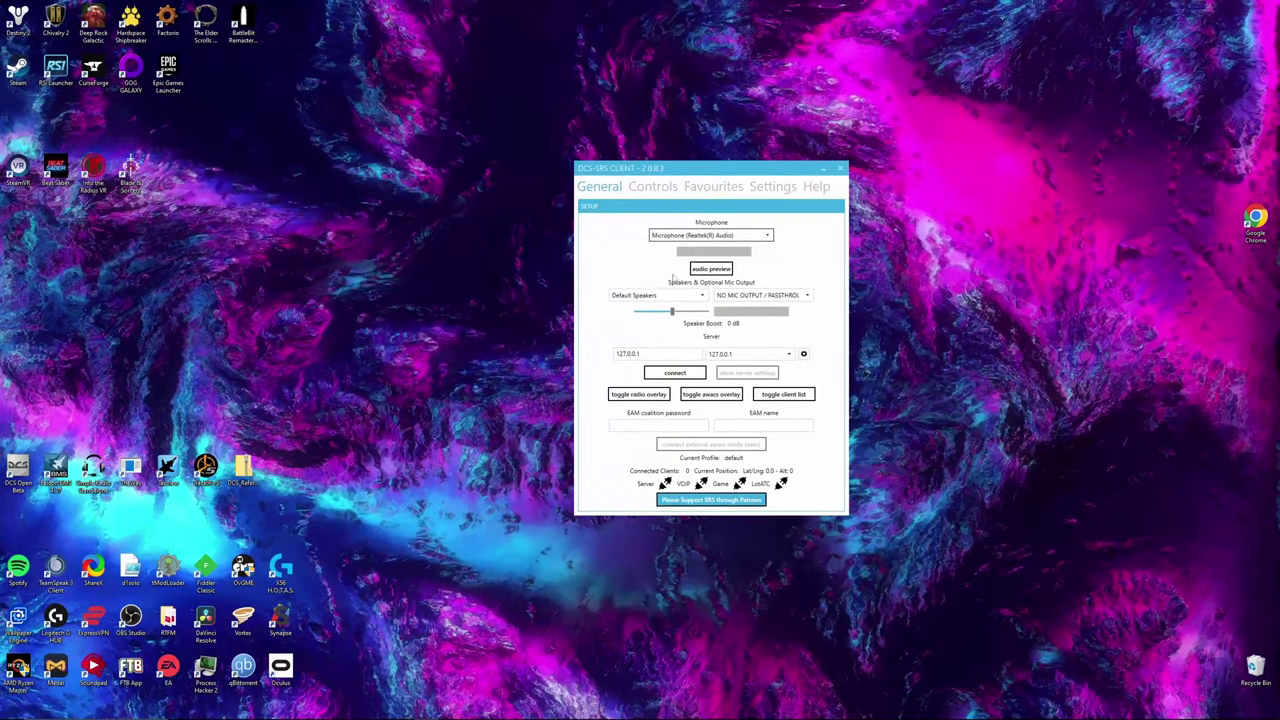
{"action": "left_click", "coordinate": [666, 296]}
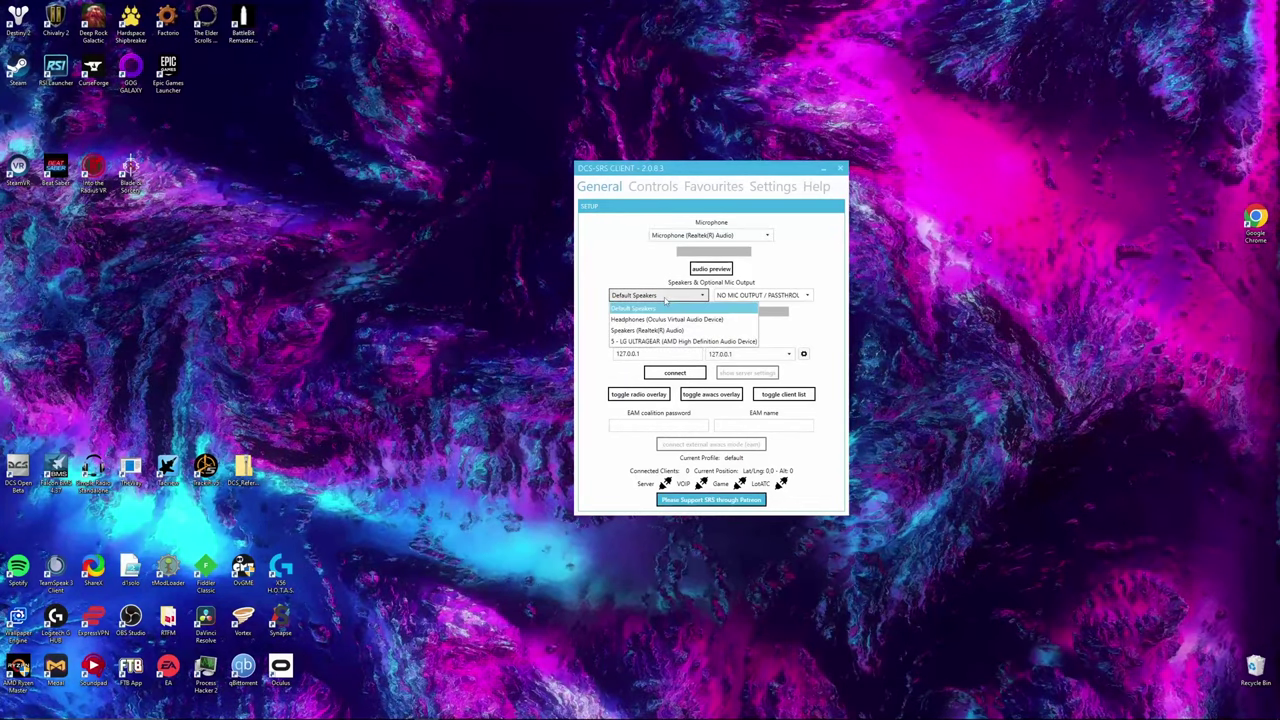
{"action": "left_click", "coordinate": [661, 329]}
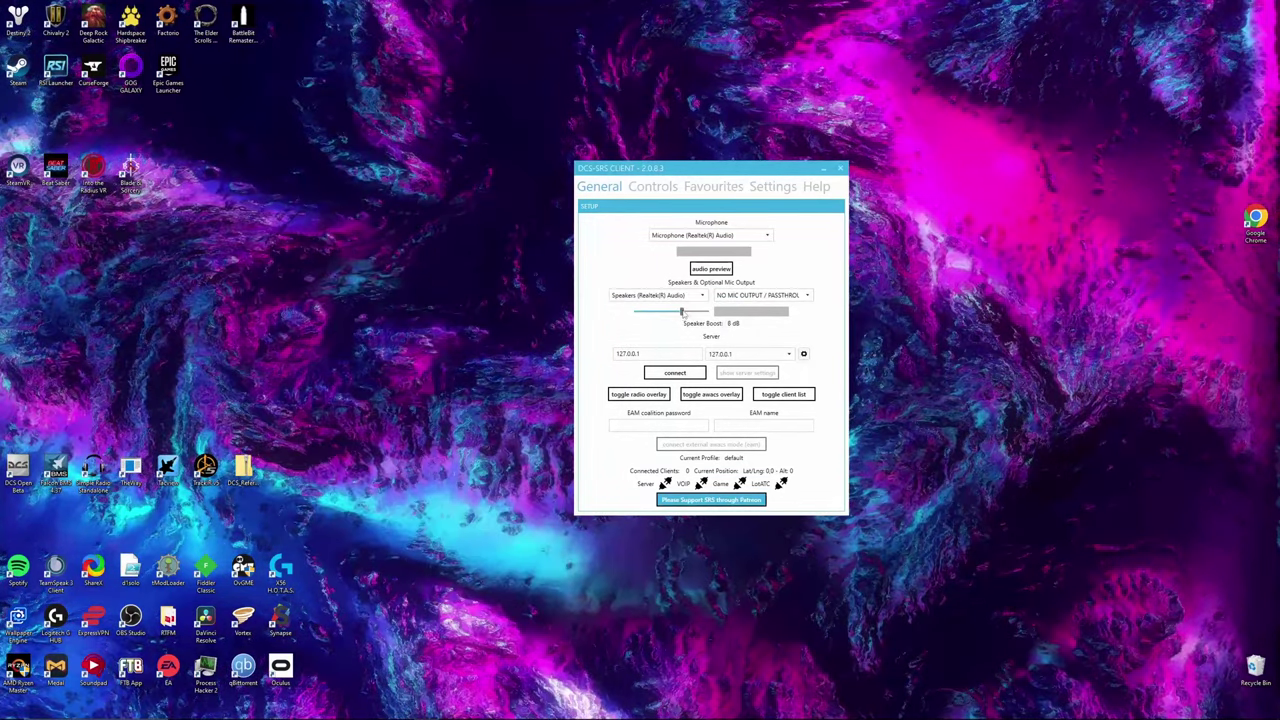
{"action": "left_click_drag", "start_coordinate": [682, 312], "coordinate": [675, 312]}
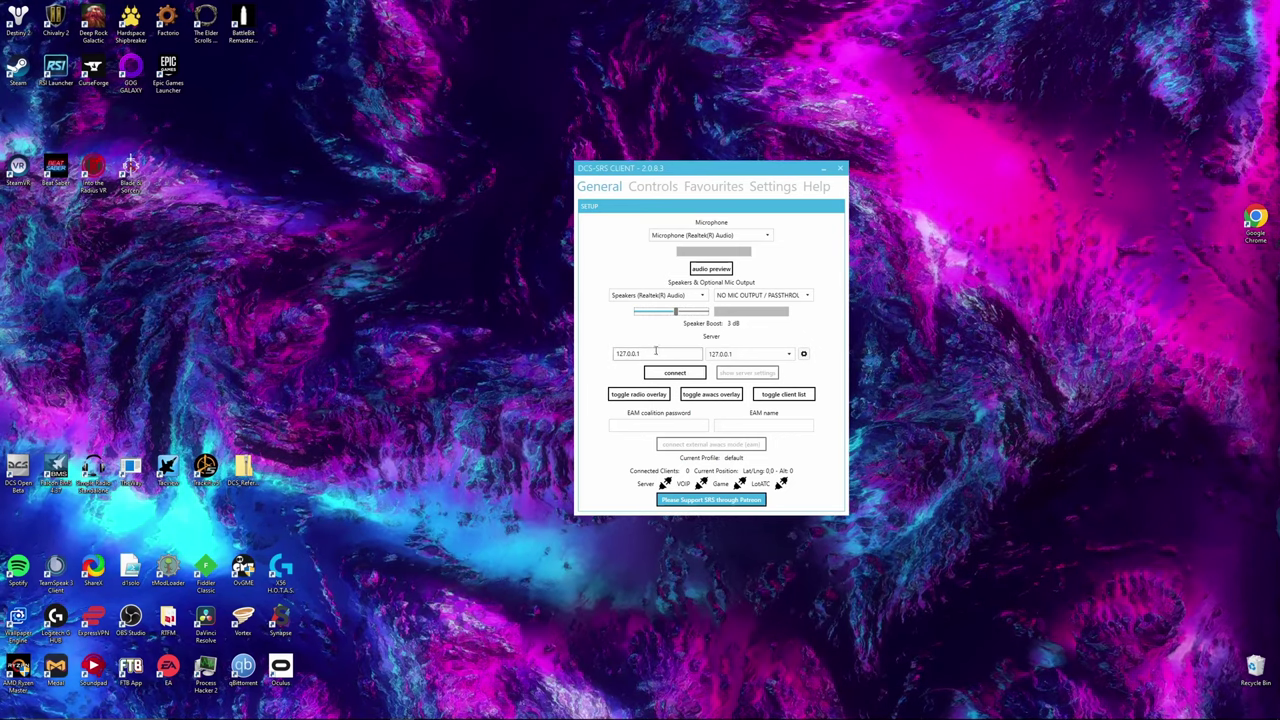
Set the server address to 147.135.8.169, enter the EAM coalition password, and set the EAM name to GALAXY.
{"action": "left_click_drag", "start_coordinate": [645, 354], "coordinate": [613, 357]}
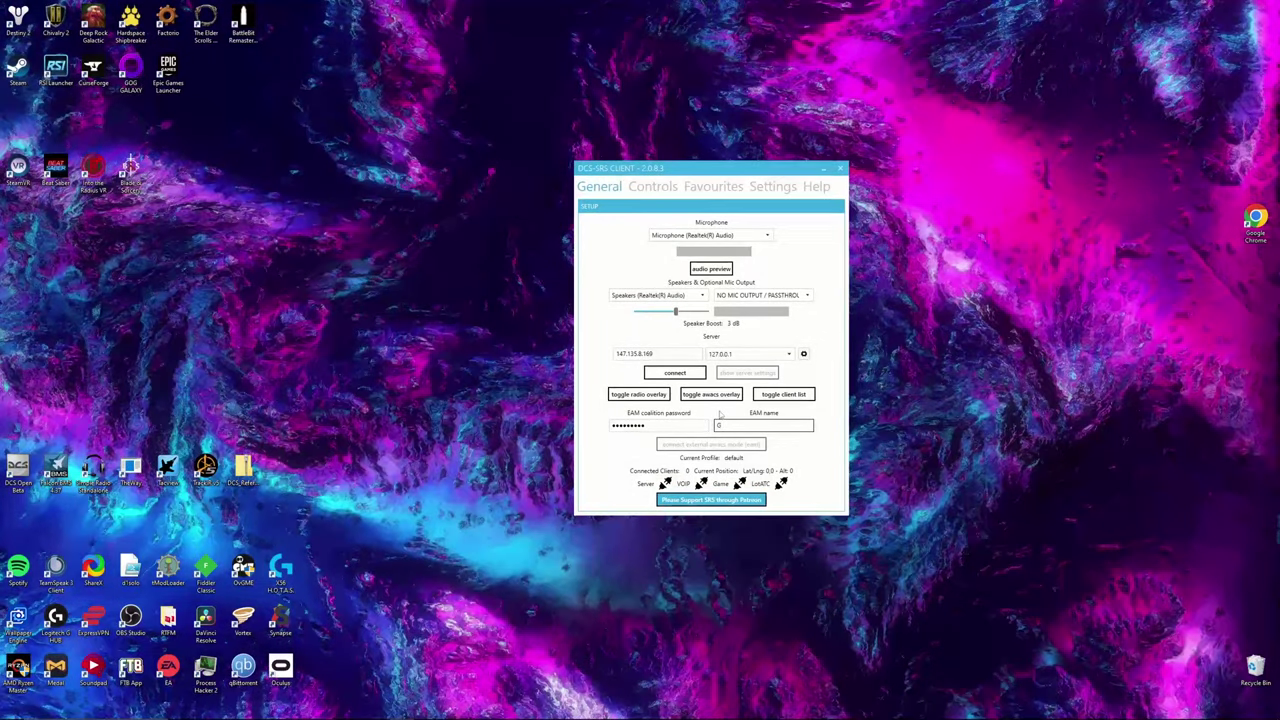
{"action": "type", "text": "GALAXY"}
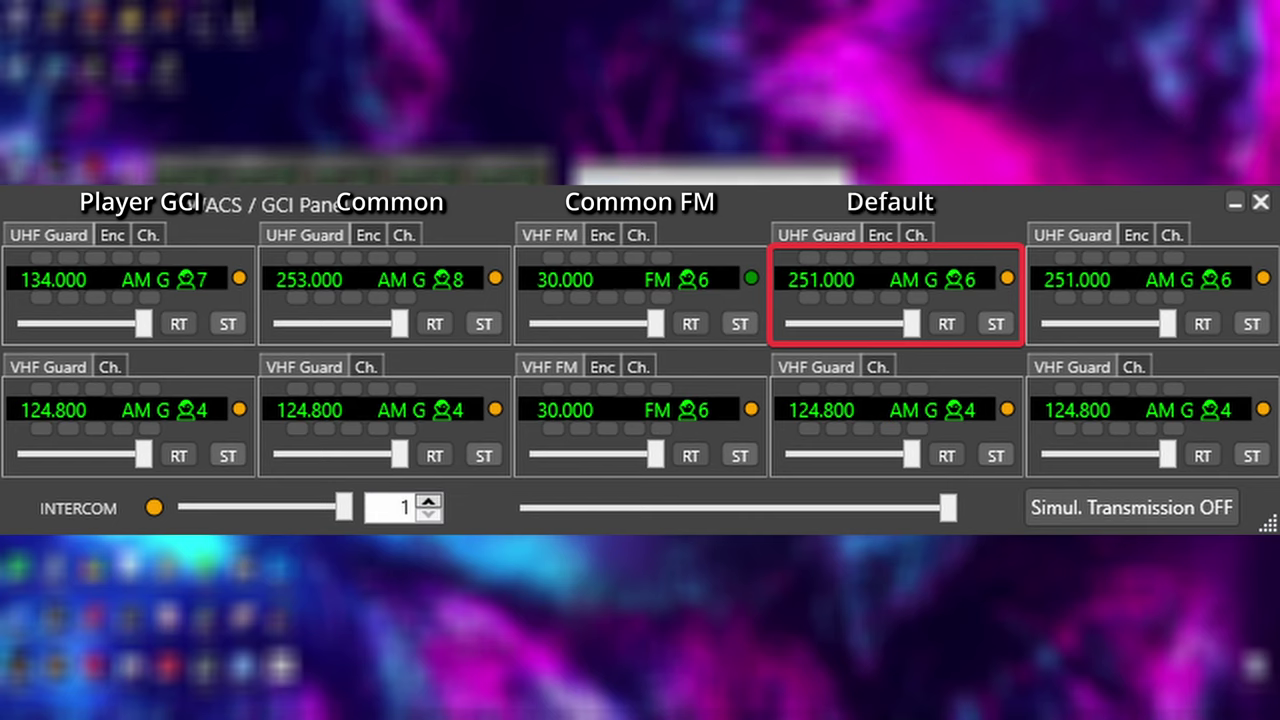
Tune the fifth radio in the upper row of the AWACS / GCI panel to 249.500 AM.
{"action": "left_click", "coordinate": [1140, 279]}
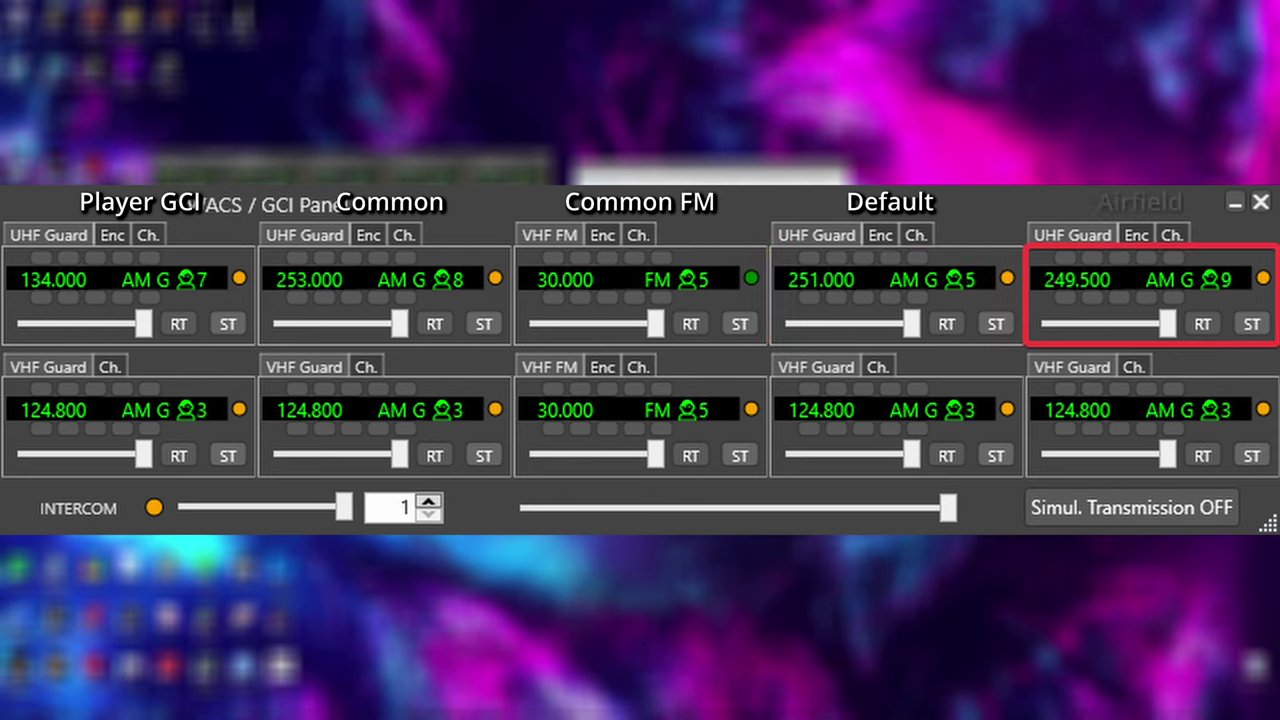